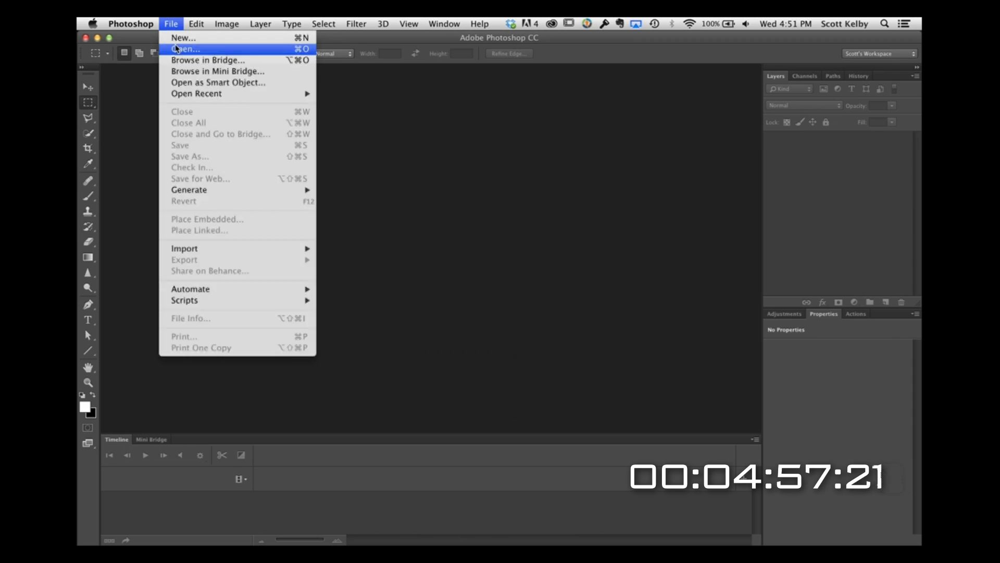
Step: Open the five CAN video clips from the BTS Vid folder inside For the Grid as separate documents
left_click(177, 48)
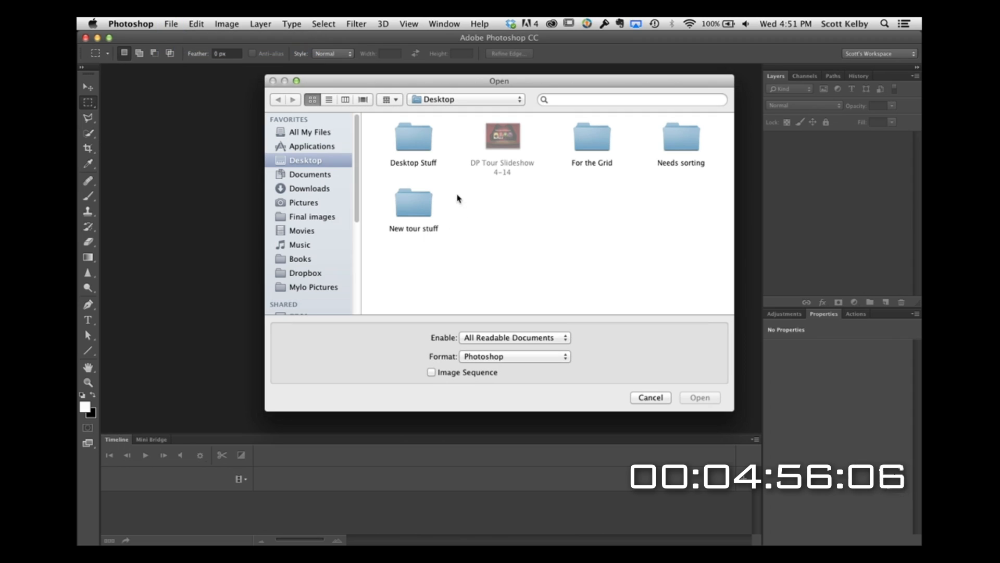
double_click(596, 148)
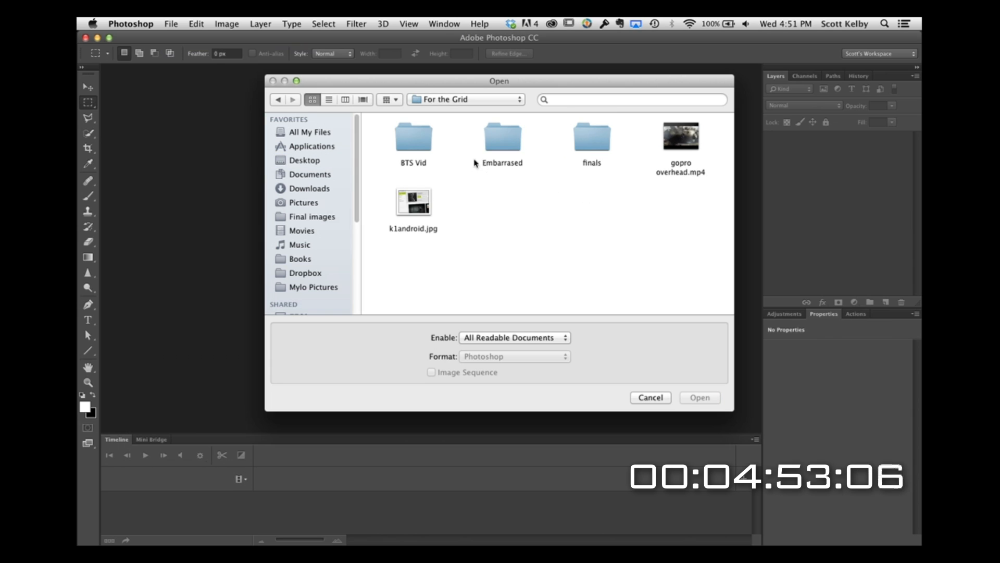
double_click(420, 143)
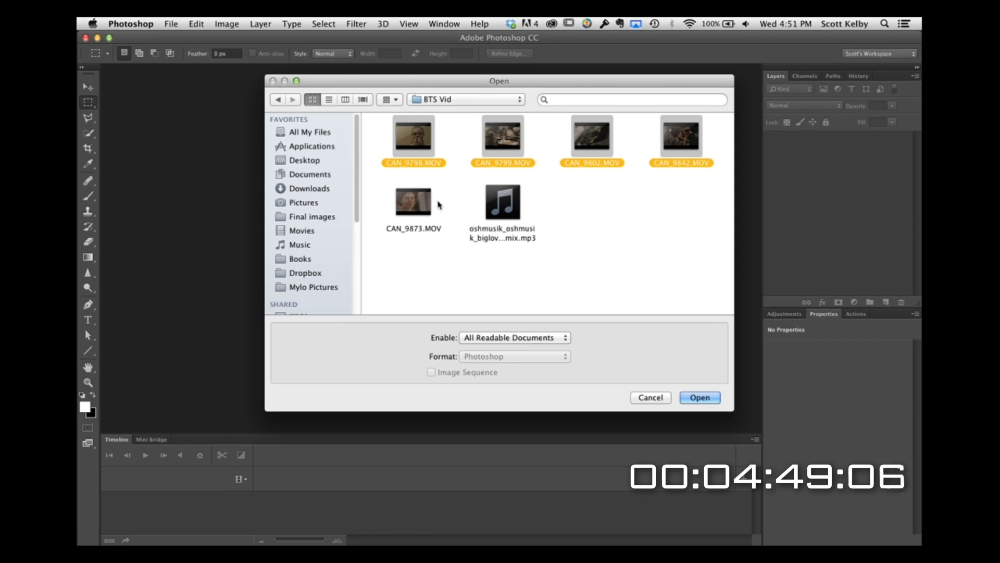
left_click_drag(380, 199, 428, 205)
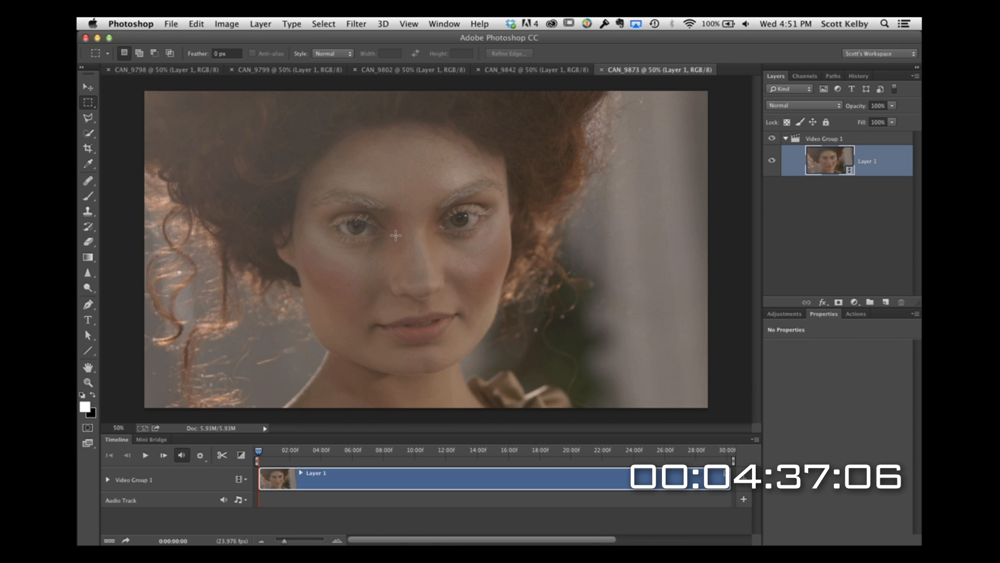
Step: Close all the separate clip documents by quitting without saving any changes
key("super+q")
key("super+d")
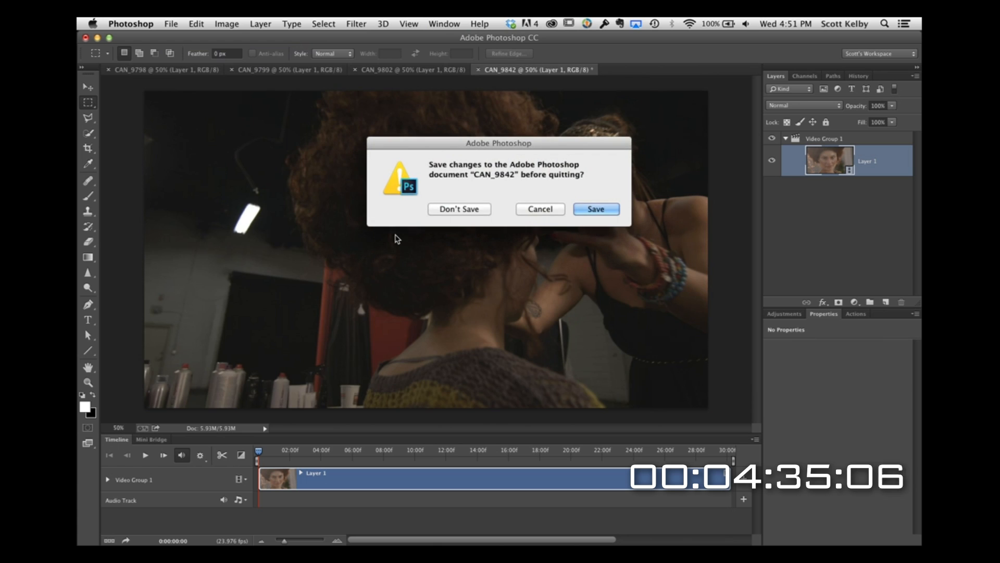
key("super+d")
key("super+d")
key("super+d")
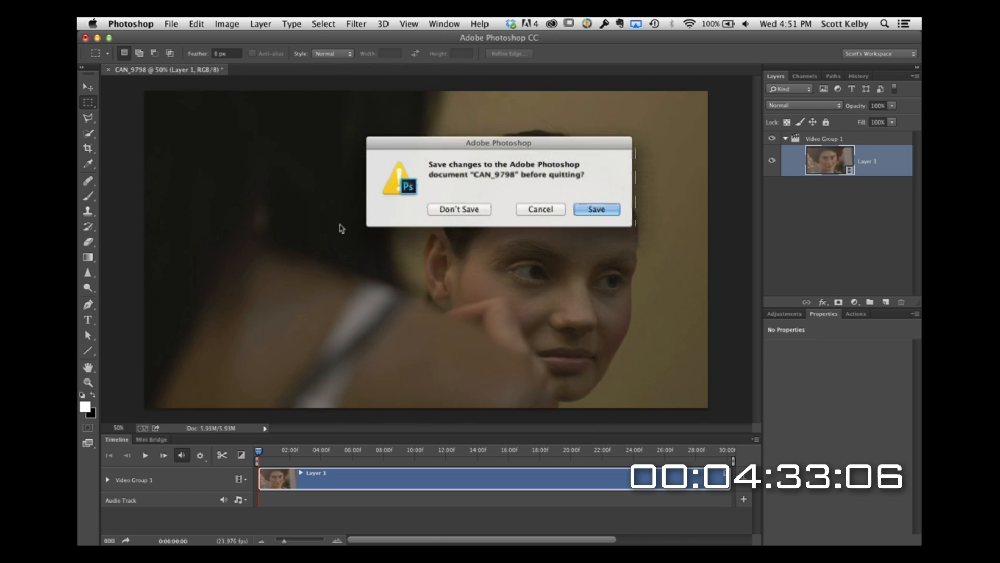
key("super+d")
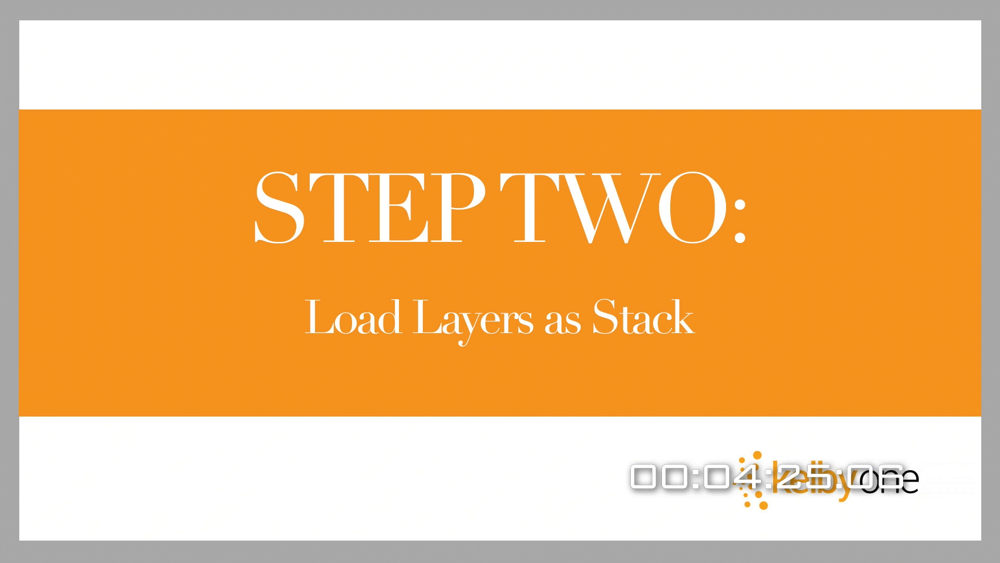
Step: Load CAN_9798.MOV, CAN_9799.MOV, CAN_9802.MOV, CAN_9842.MOV and CAN_9873.MOV from the BTS Vid folder as a stack in one document
left_click(172, 26)
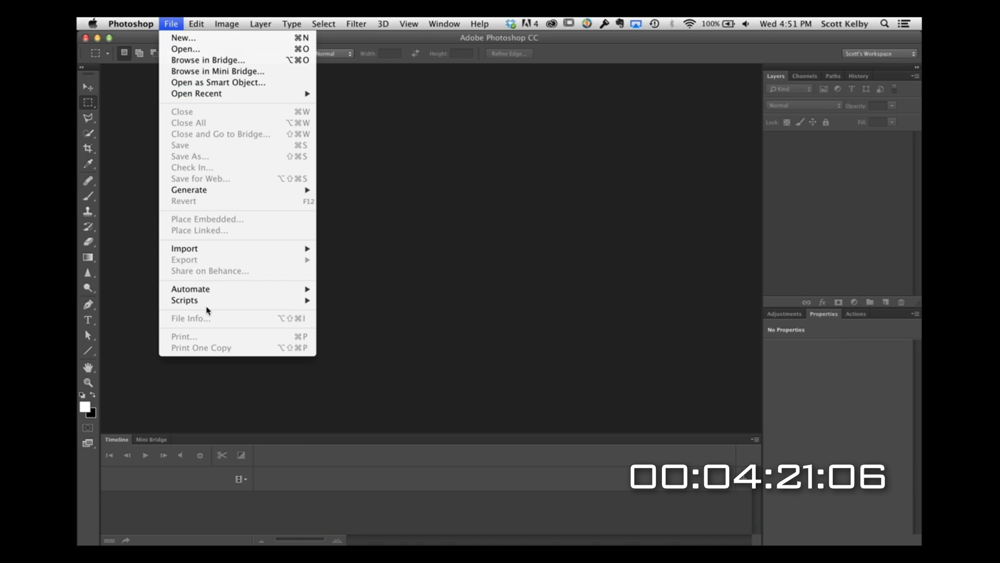
mouse_move(208, 308)
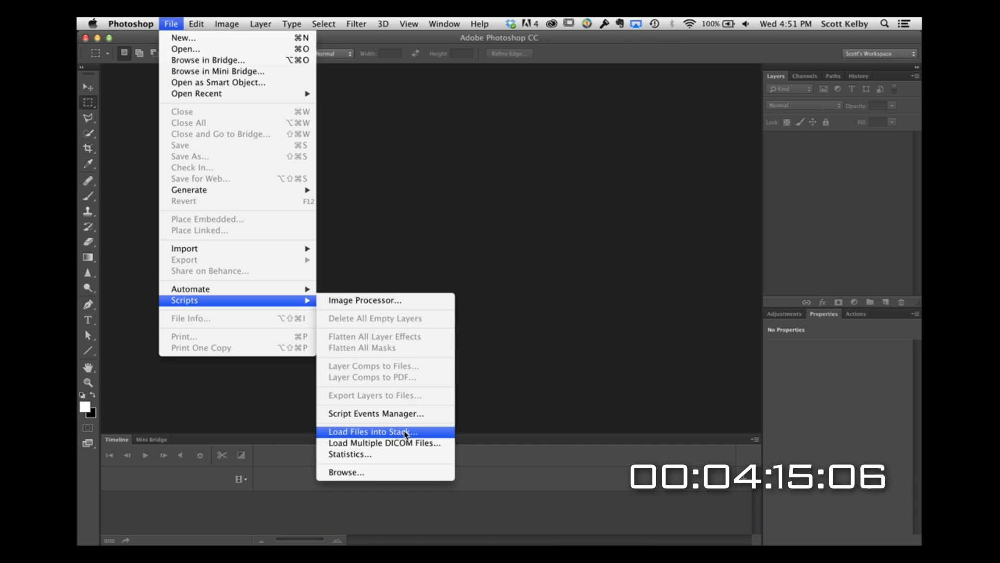
left_click(406, 434)
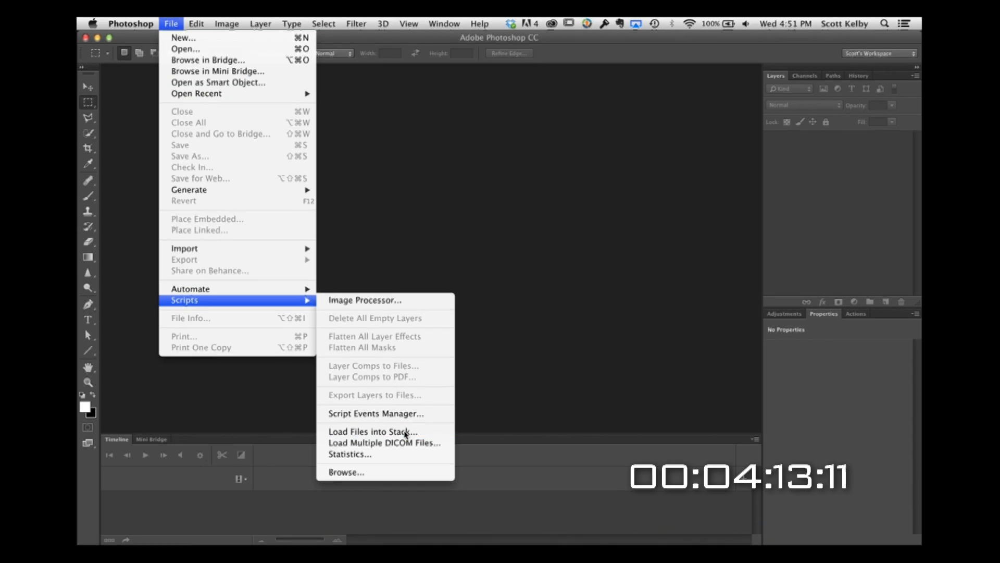
left_click(547, 264)
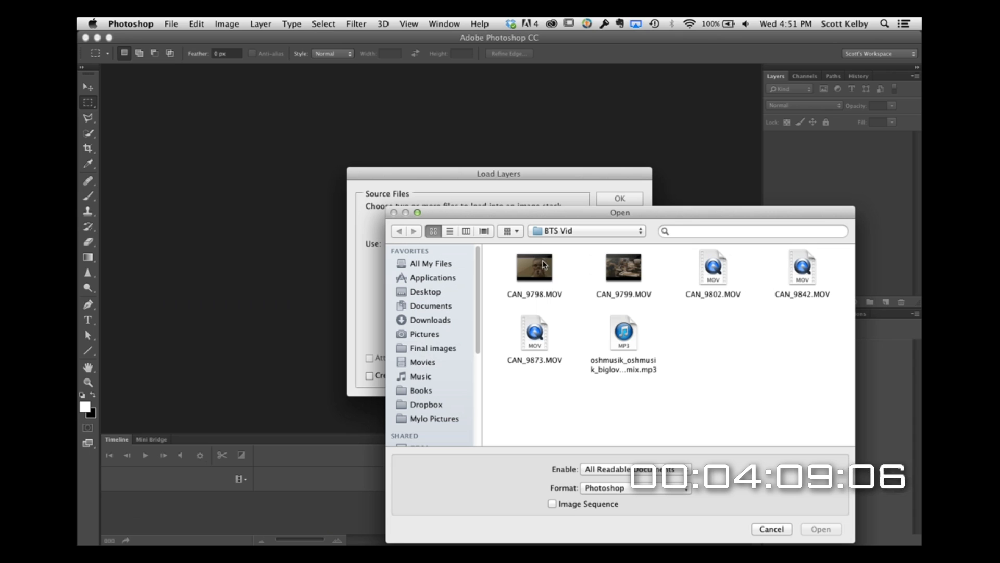
left_click(523, 268)
left_click_drag(610, 271, 813, 268)
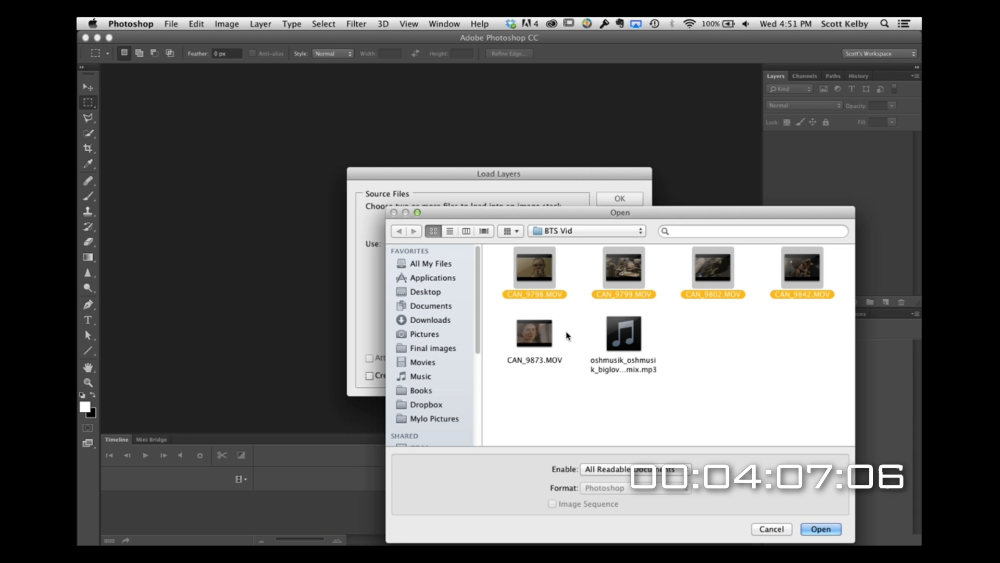
left_click(541, 334, "super")
left_click(821, 529)
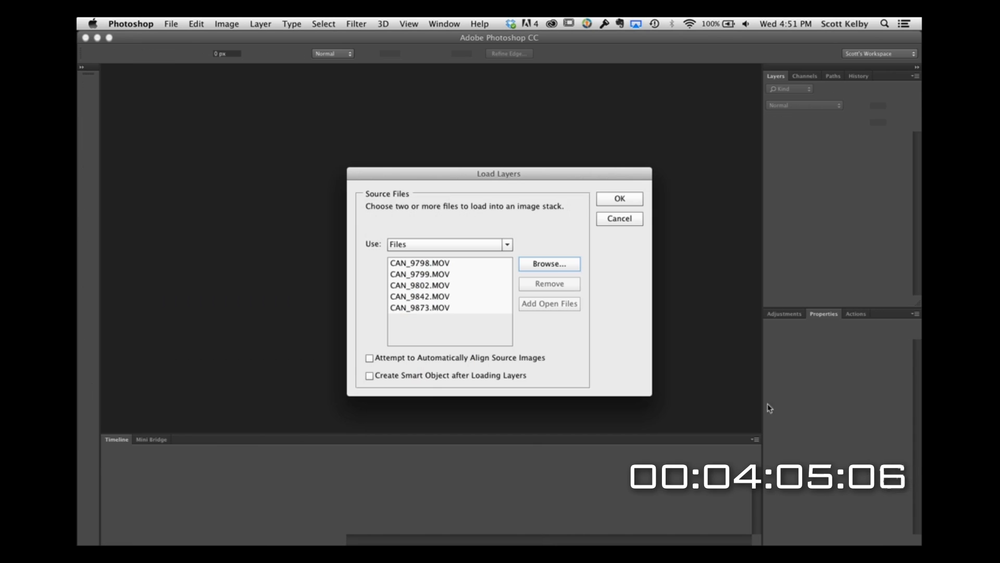
left_click(619, 199)
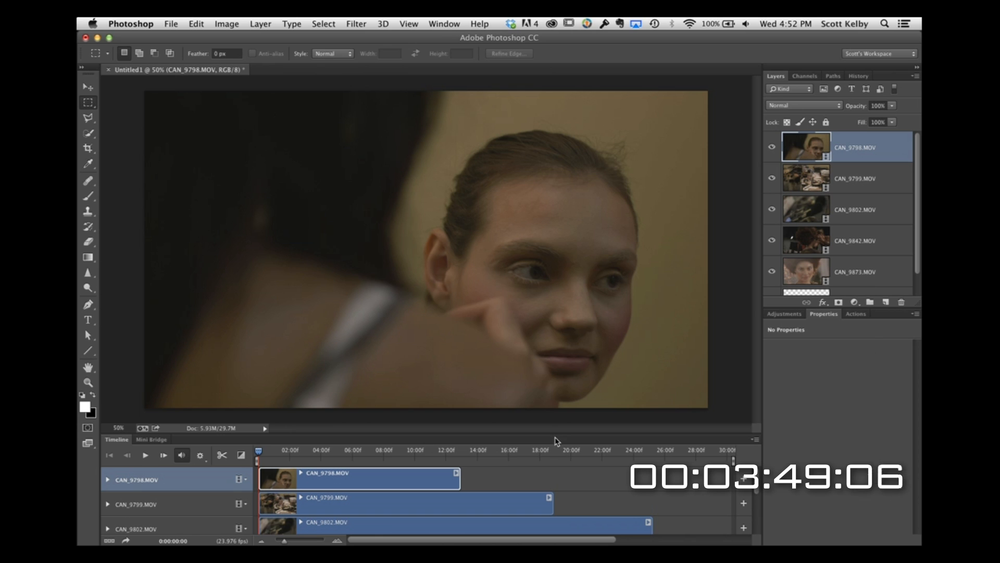
Step: Enlarge the timeline area and combine all five video layers into a new video group from clips
left_click_drag(535, 434, 526, 364)
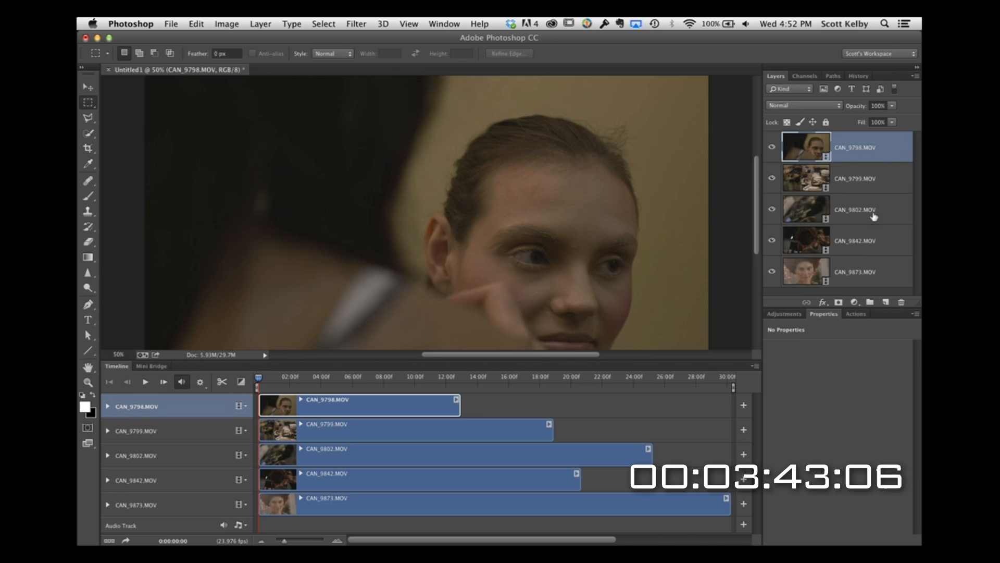
left_click(876, 273, "shift")
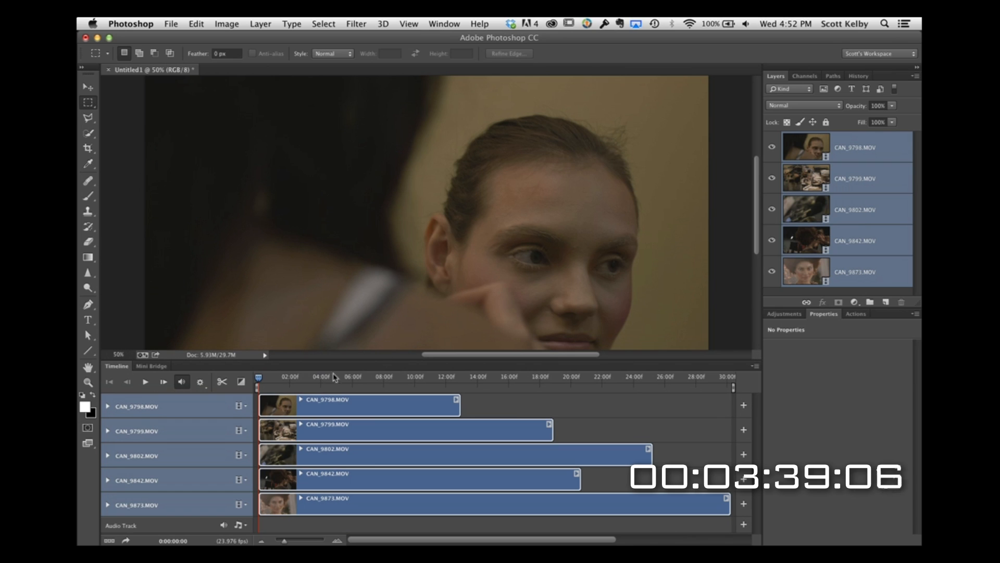
left_click(244, 409)
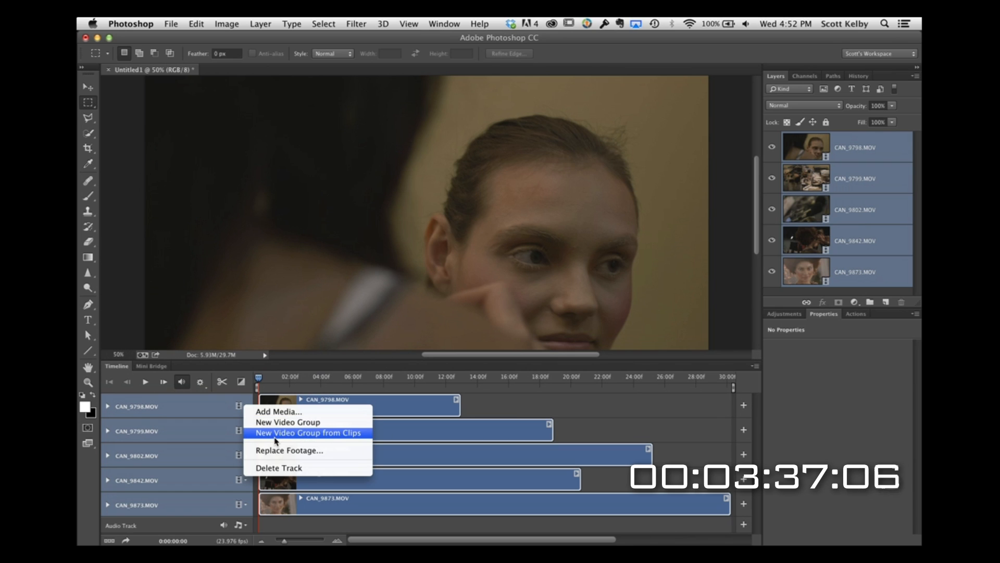
left_click(345, 436)
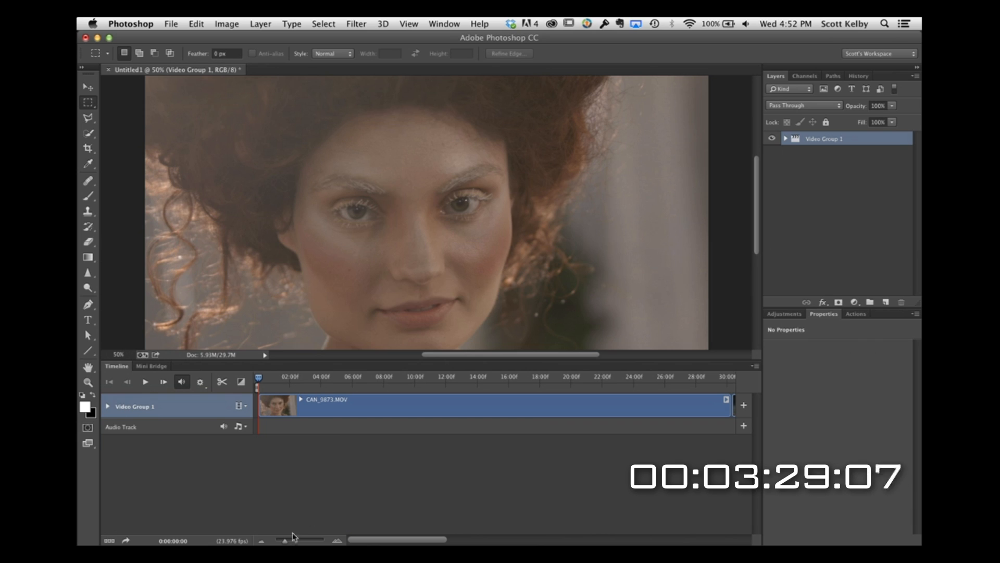
Step: Reorder the clips on the timeline so CAN_9802 comes first and CAN_9842 second, followed by CAN_9873
left_click_drag(286, 542, 281, 541)
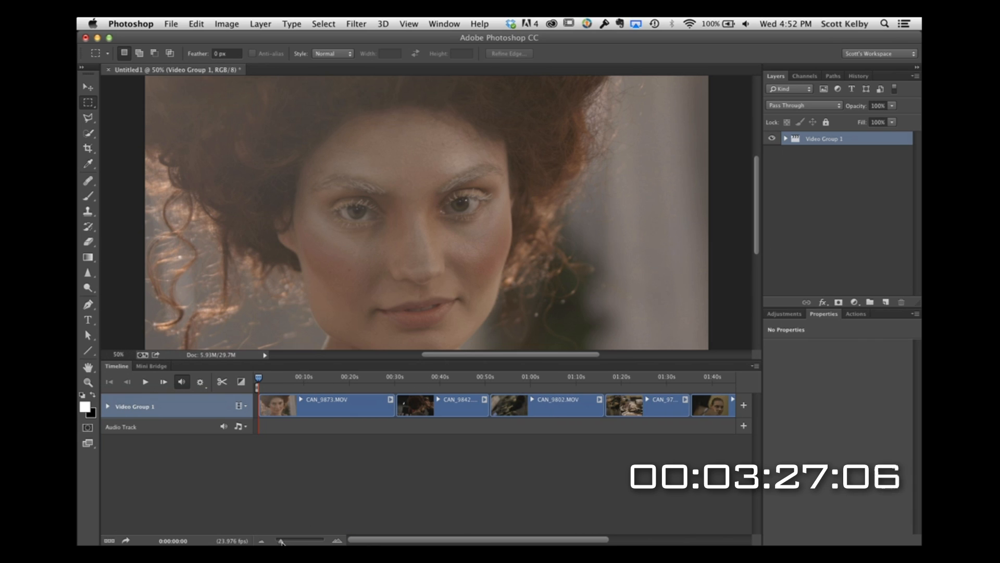
left_click(539, 414)
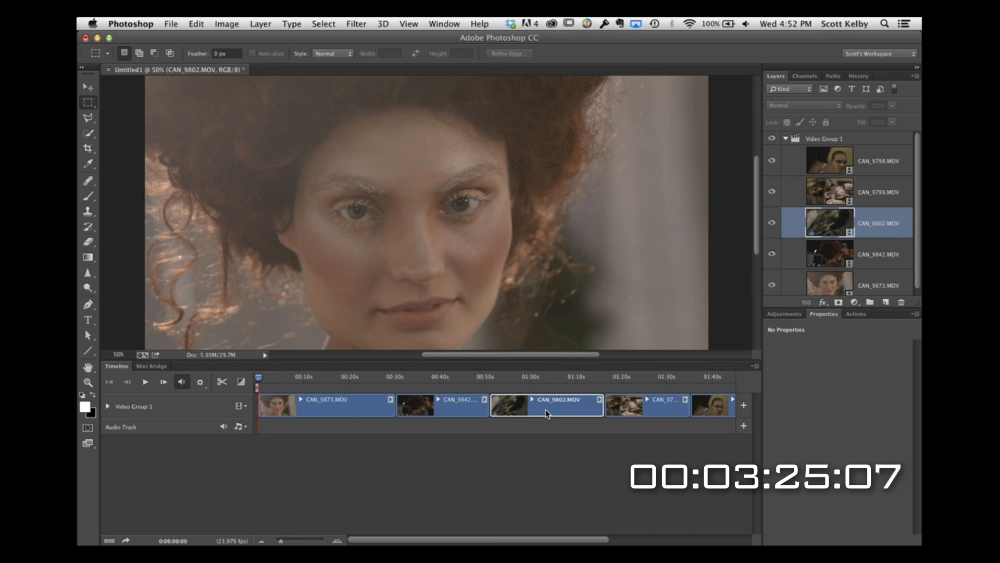
left_click_drag(526, 413, 294, 411)
left_click_drag(567, 413, 419, 412)
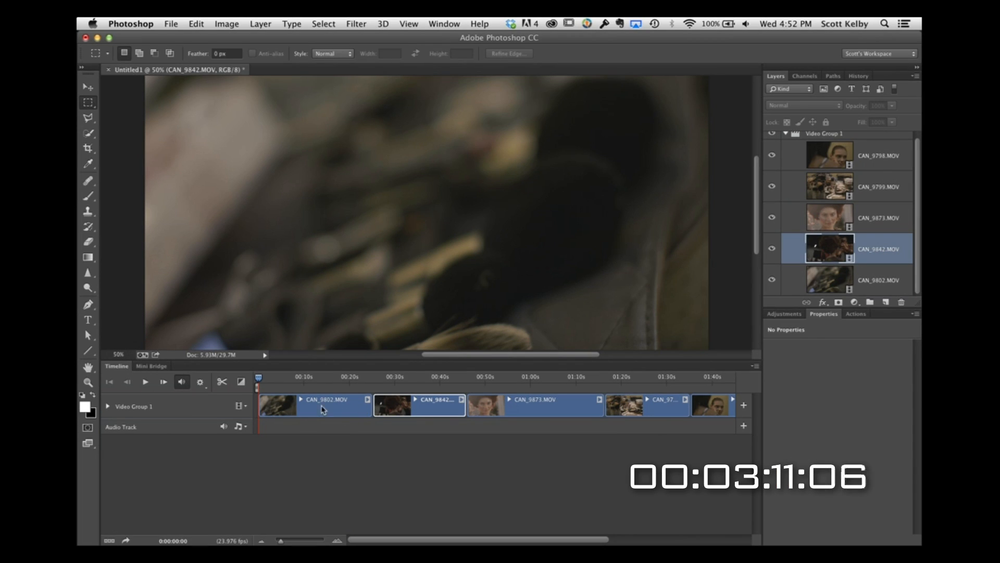
Step: Trim the CAN_9802 and CAN_9842 clips to about 10 seconds each and CAN_9873 to about 20 seconds
left_click_drag(260, 408, 298, 408)
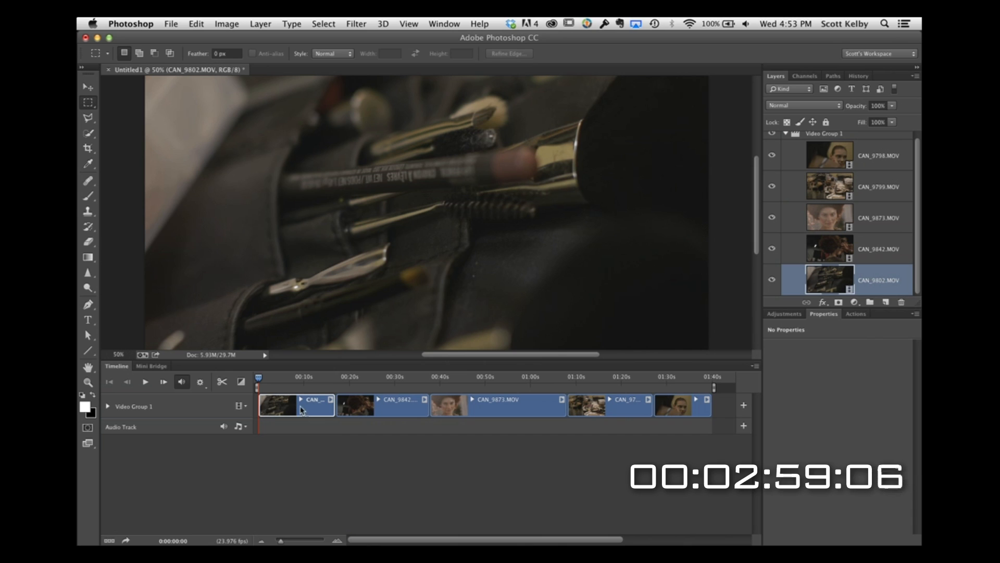
left_click_drag(333, 408, 382, 410)
left_click_drag(469, 409, 446, 411)
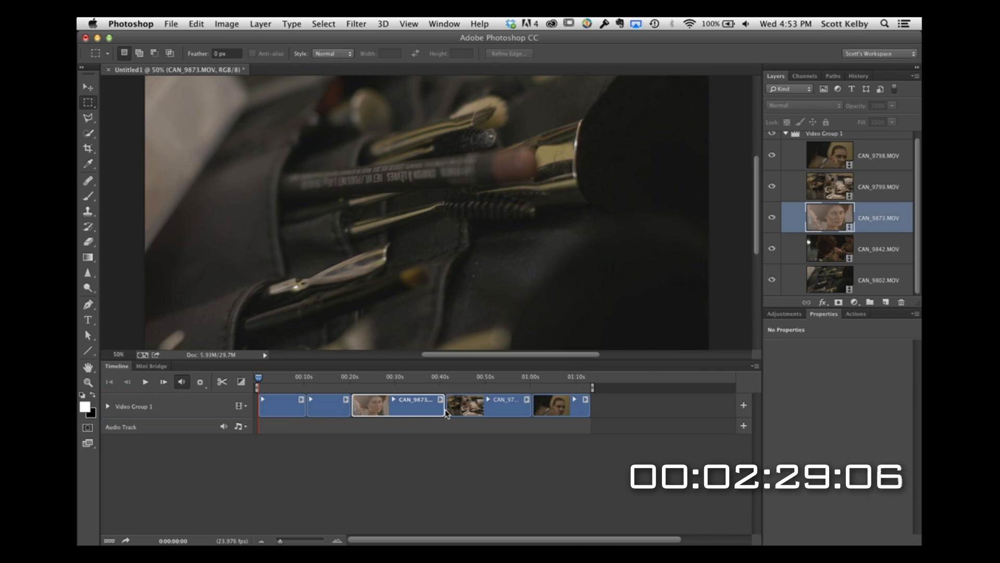
Step: Apply a Fade With Black transition to the start of the first clip and play back the opening to preview it
left_click(240, 385)
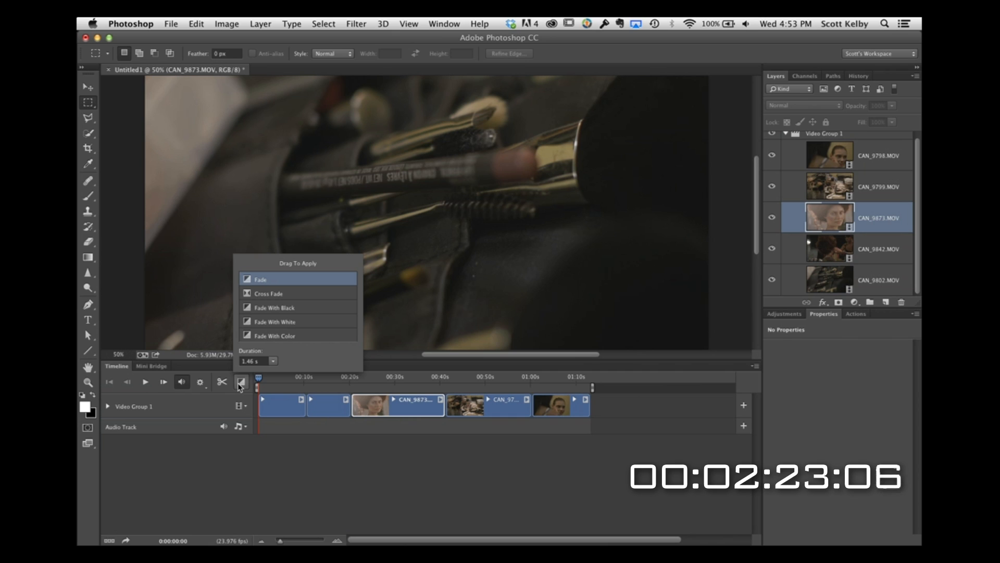
left_click(248, 311)
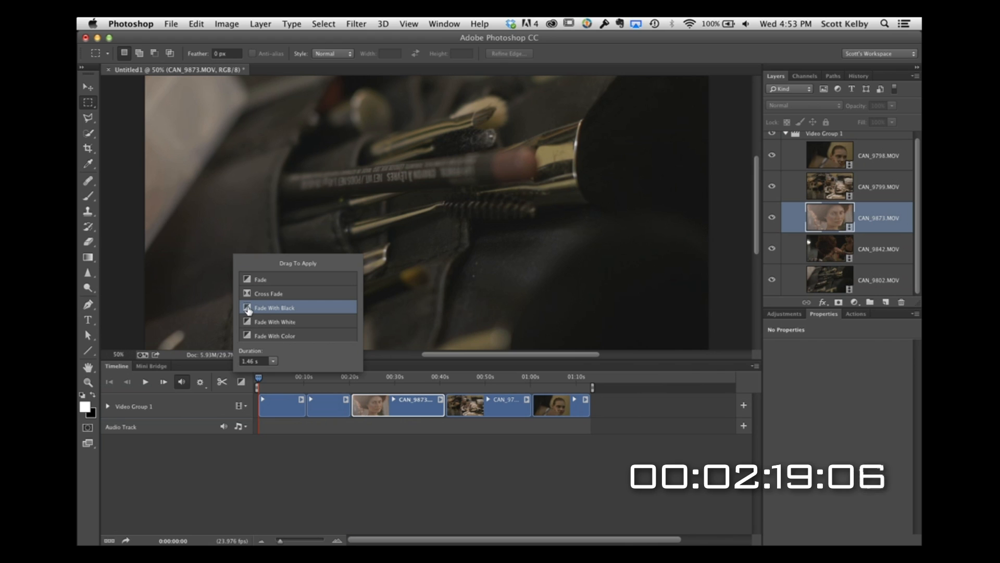
left_click_drag(248, 311, 263, 409)
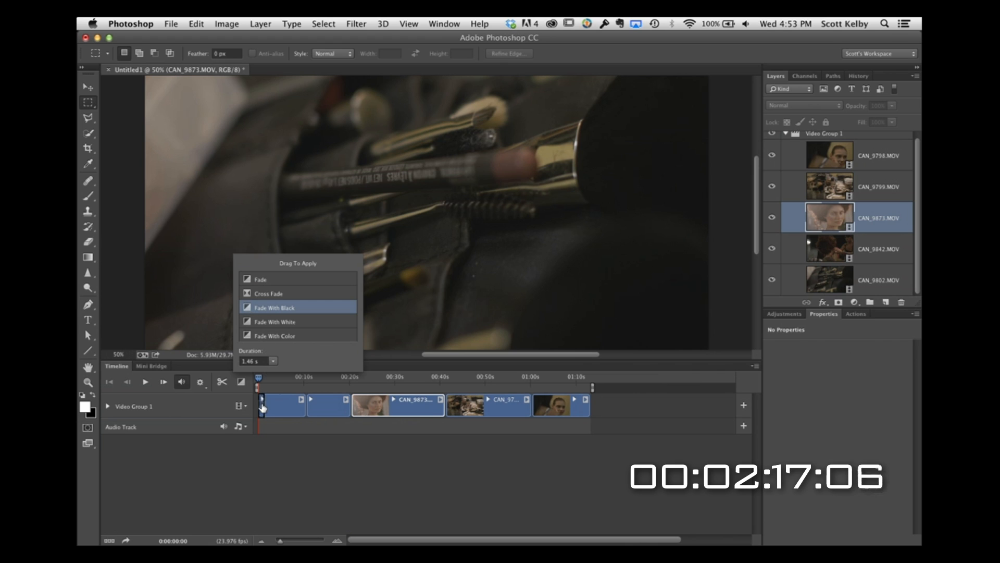
left_click(145, 381)
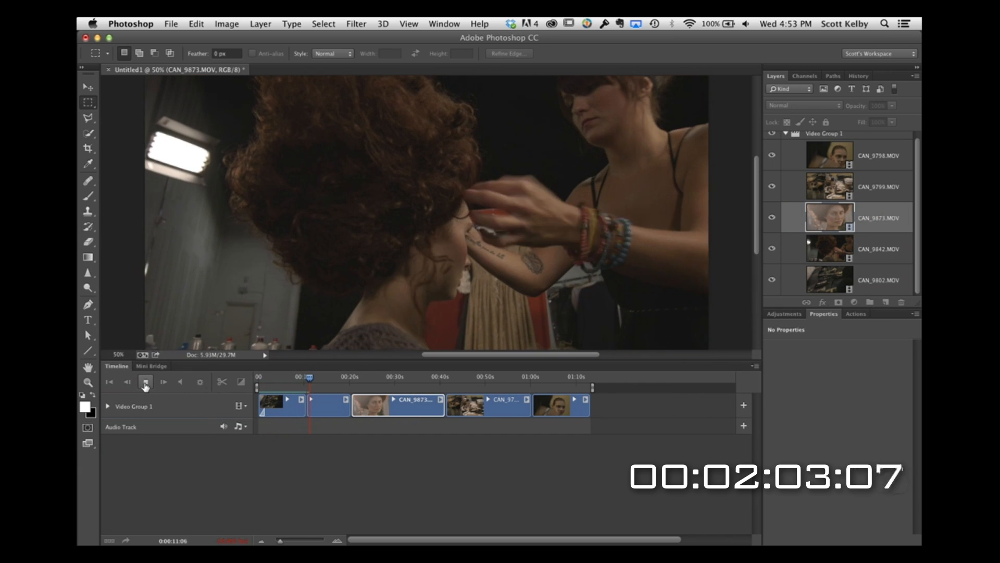
left_click(145, 384)
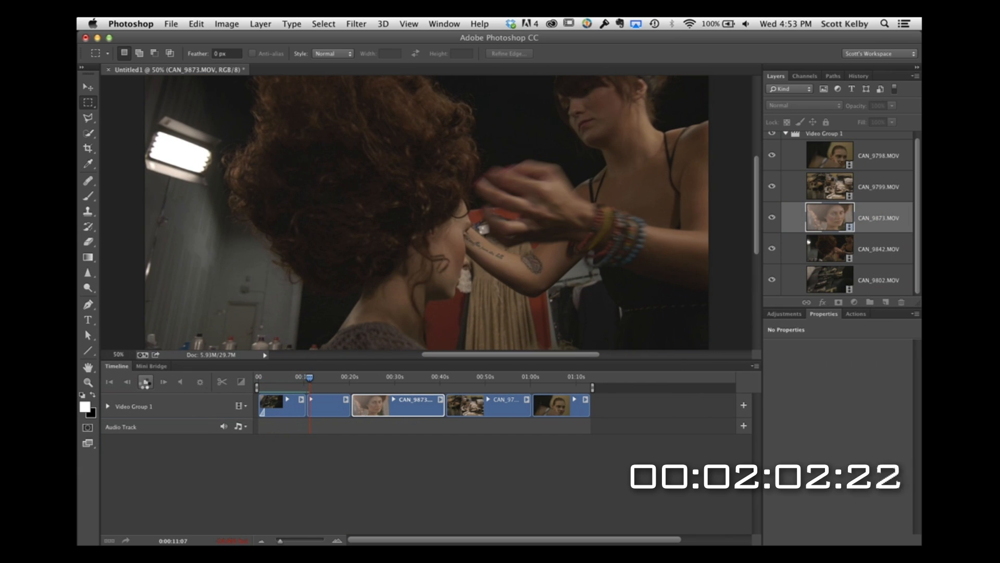
Step: Add Cross Fade transitions between all the clips and a Fade With Black at the end of the last clip
left_click(241, 382)
mouse_move(249, 295)
left_mouse_down()
mouse_move(281, 330)
mouse_move(306, 405)
left_mouse_up()
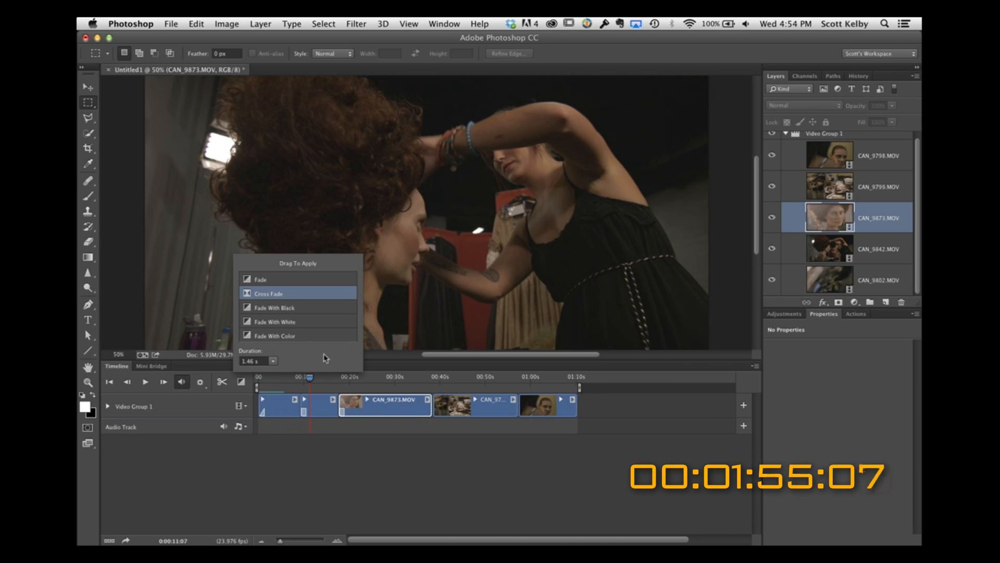
left_click_drag(266, 309, 431, 407)
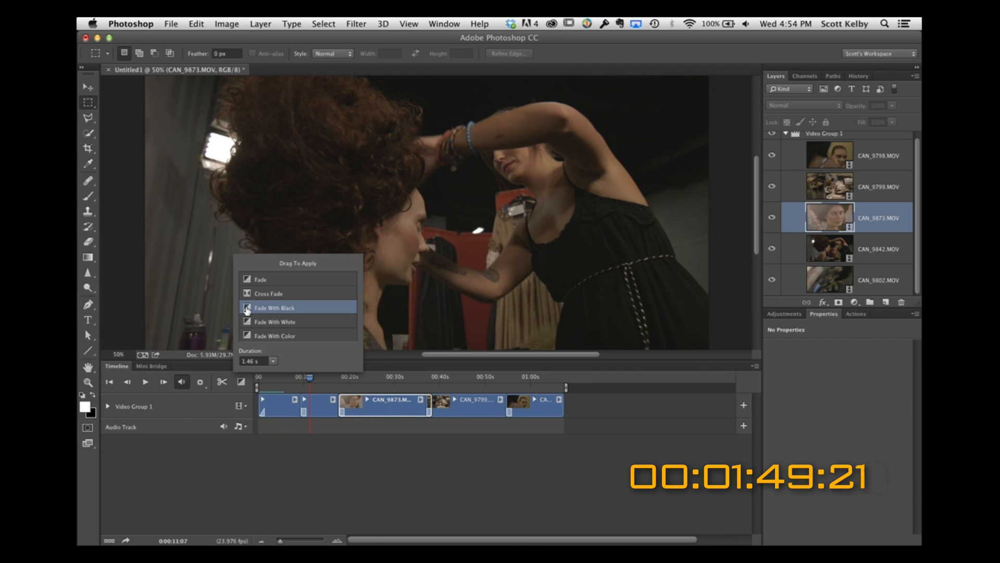
mouse_move(247, 311)
left_mouse_down()
mouse_move(542, 388)
mouse_move(562, 408)
left_mouse_up()
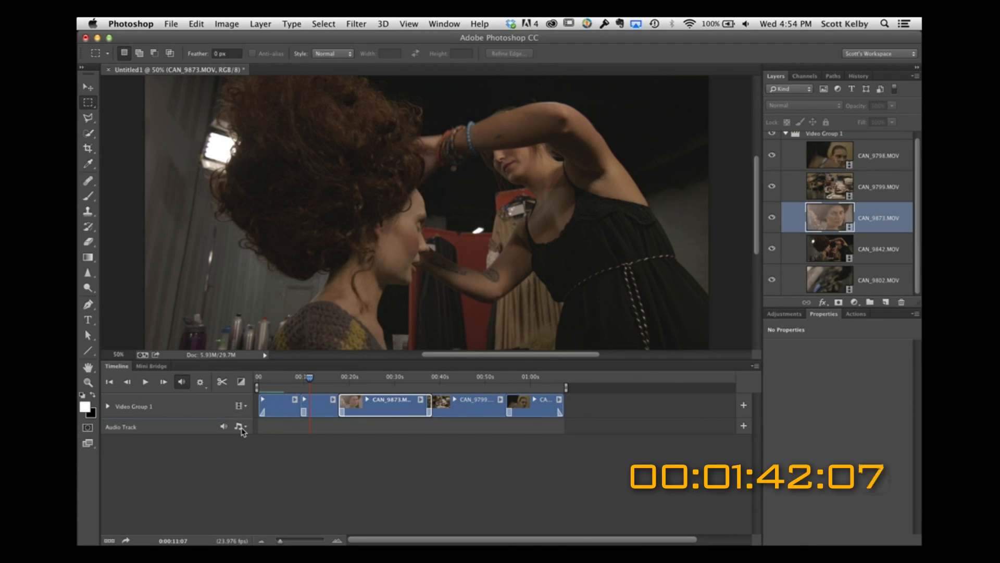
Step: Add the oshmusik_oshmusik_biglovemusicdeepmix MP3 from the BTS Vid folder to the audio track as background music
left_click(239, 426)
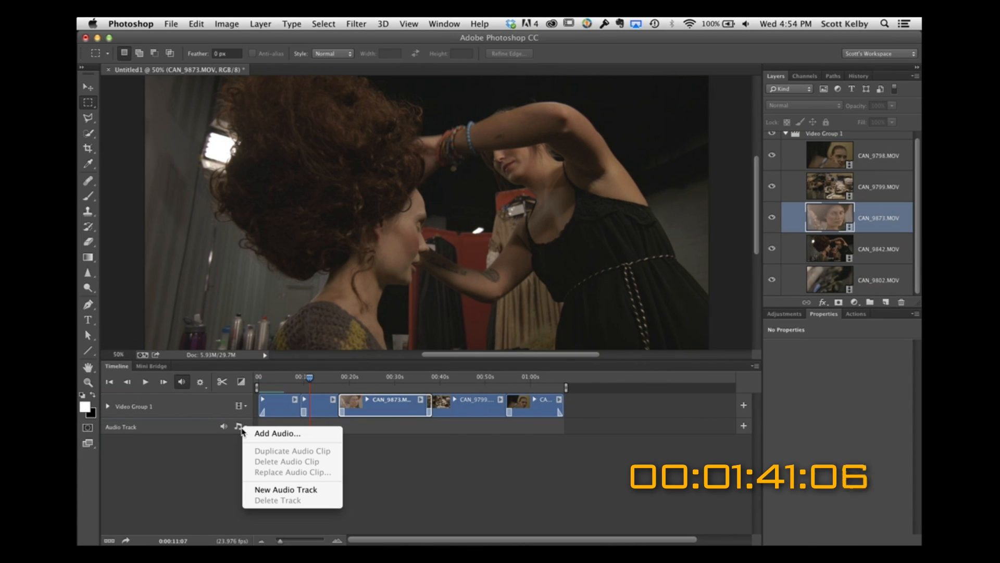
left_click(291, 433)
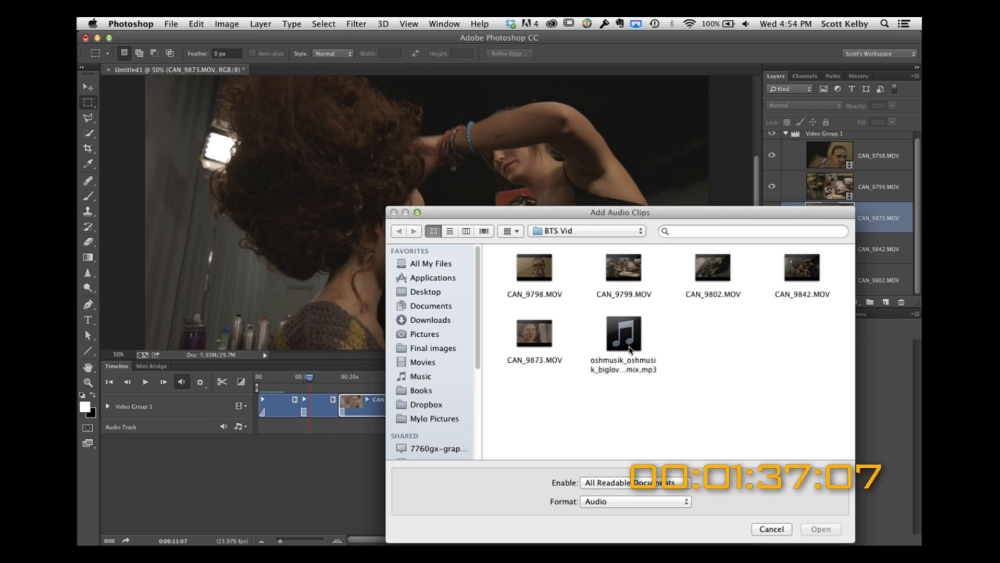
left_click(629, 350)
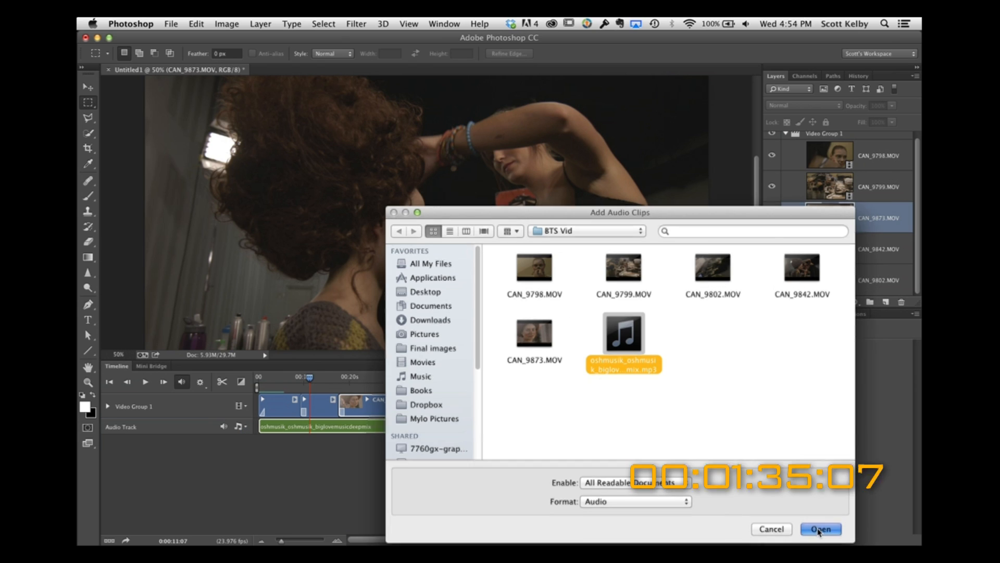
left_click(820, 530)
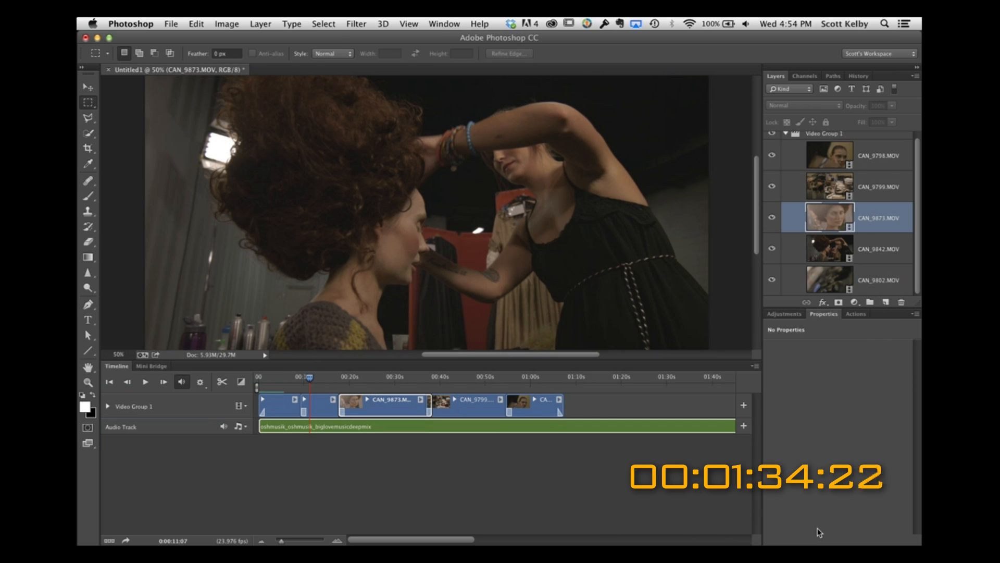
Step: Play the movie from the beginning to hear the background music, raising the system volume during playback
left_click(131, 383)
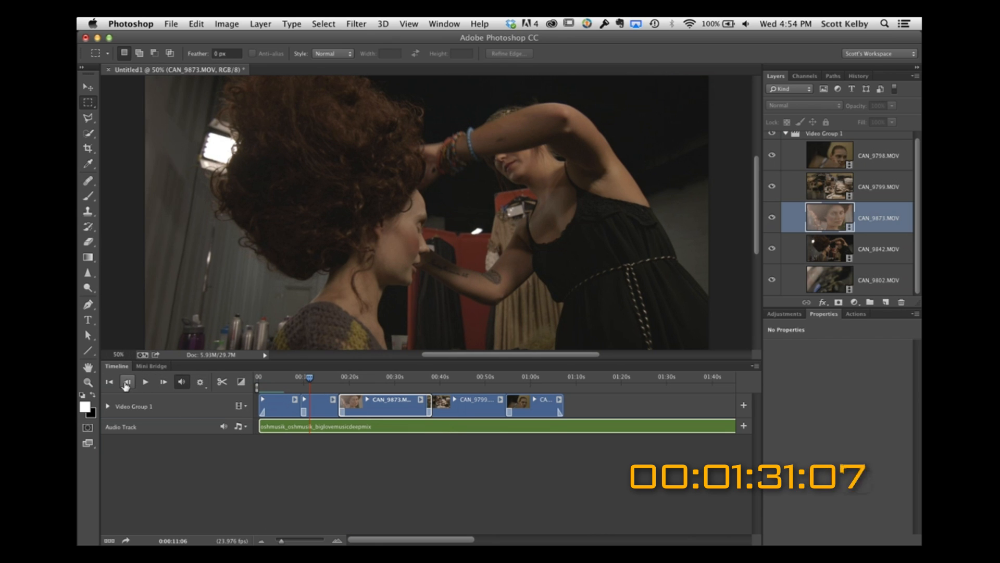
left_click(111, 383)
left_click(146, 383)
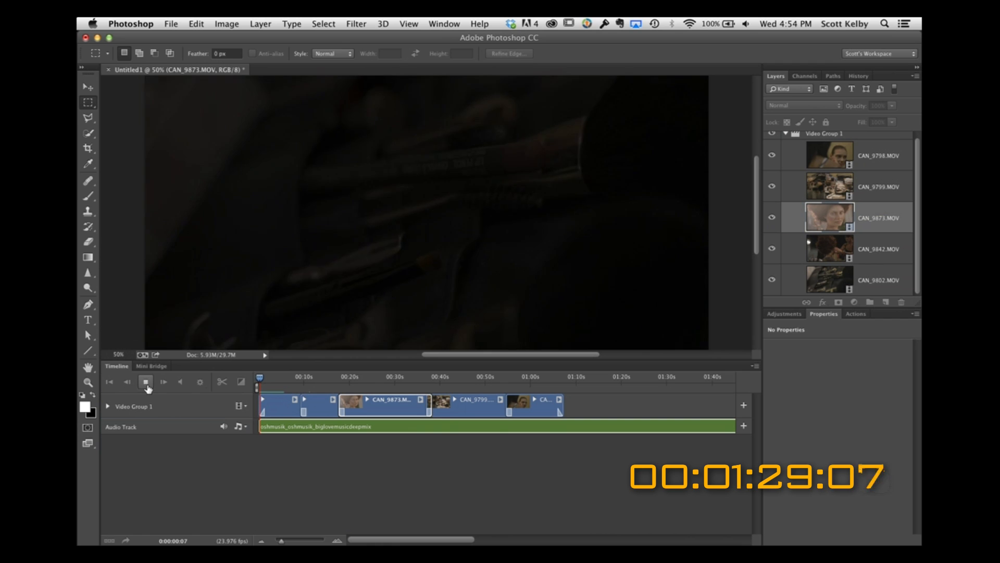
left_click(746, 24)
left_click_drag(748, 73, 749, 53)
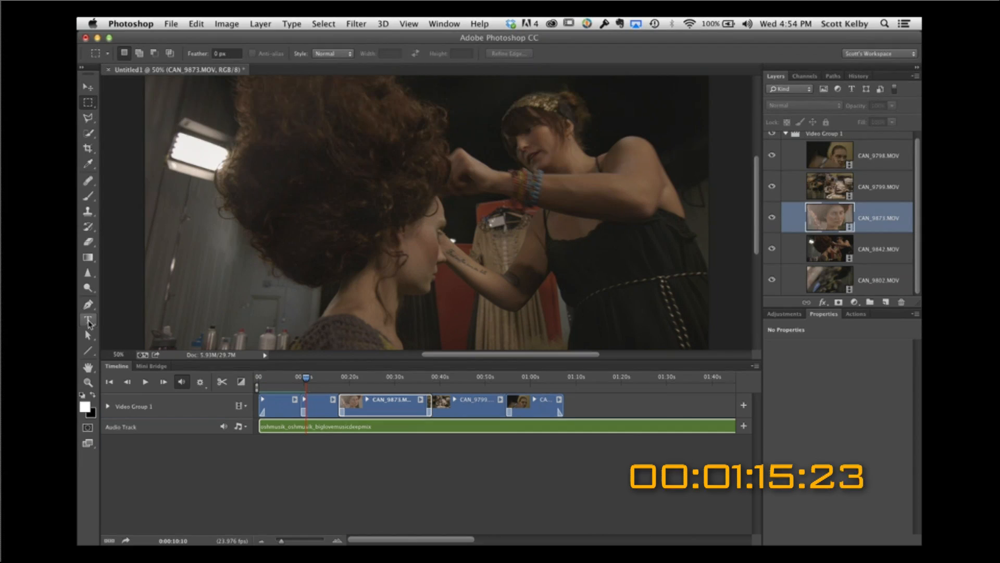
Step: Add the title text "BEHIND THE SCENES SHOOT" and move its layer out of and above Video Group 1
key("t")
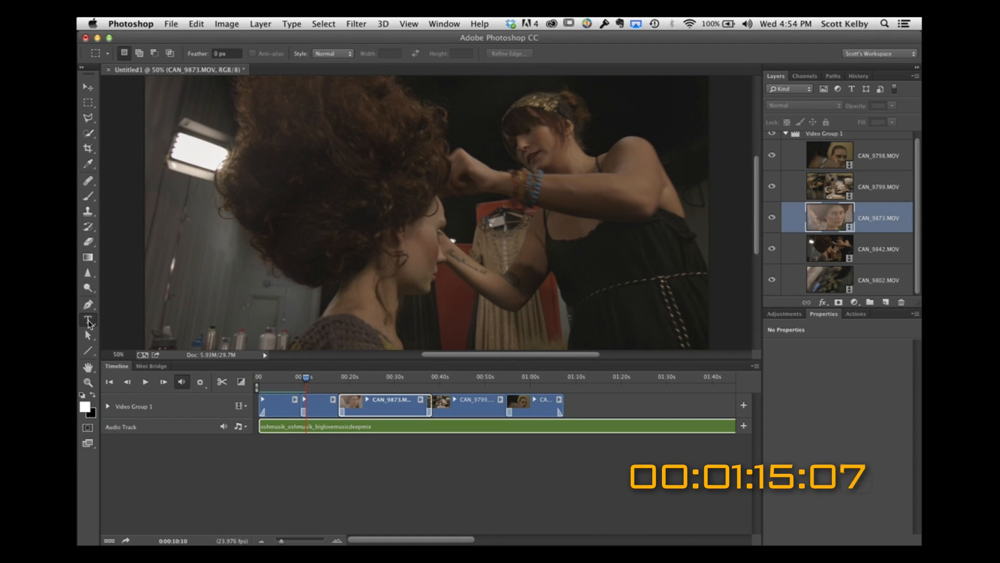
left_click(304, 229)
type("BEHIND THE SCENES")
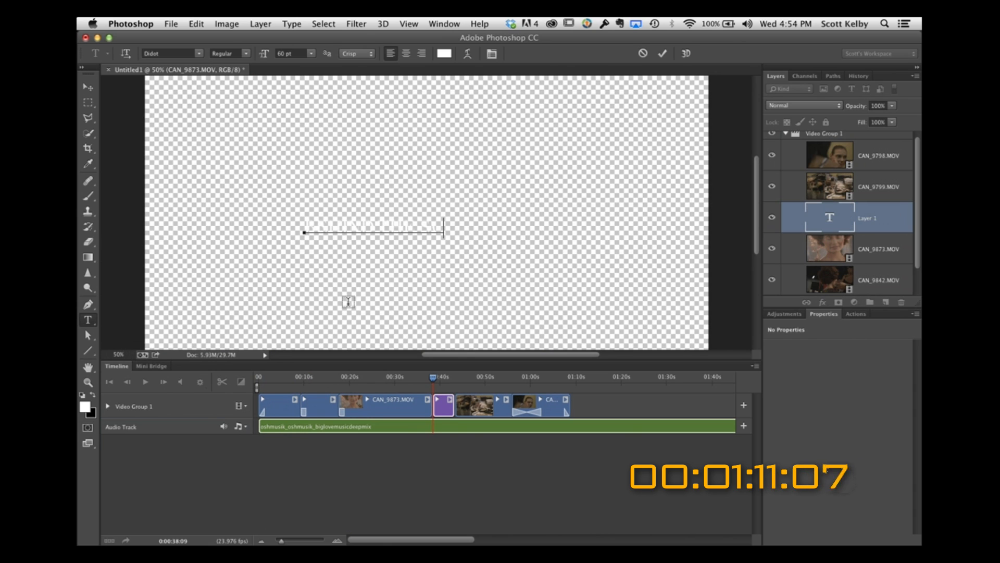
type(" MOVIE")
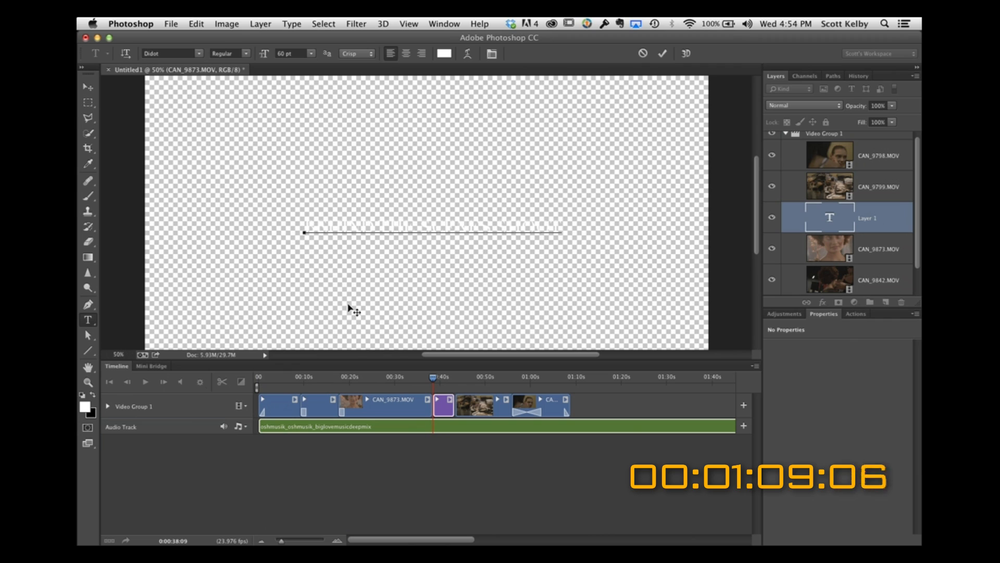
left_click(89, 89)
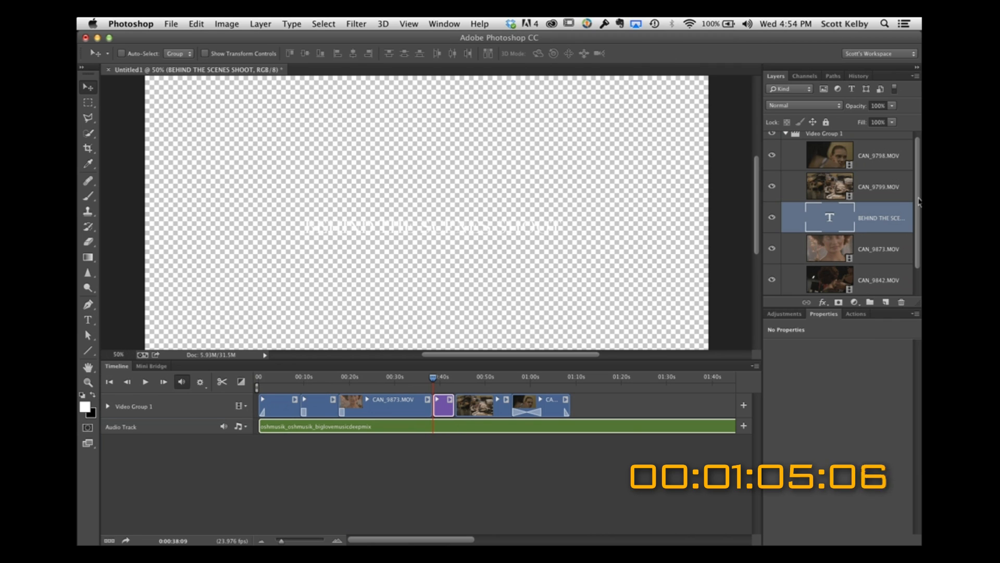
left_click_drag(918, 205, 918, 181)
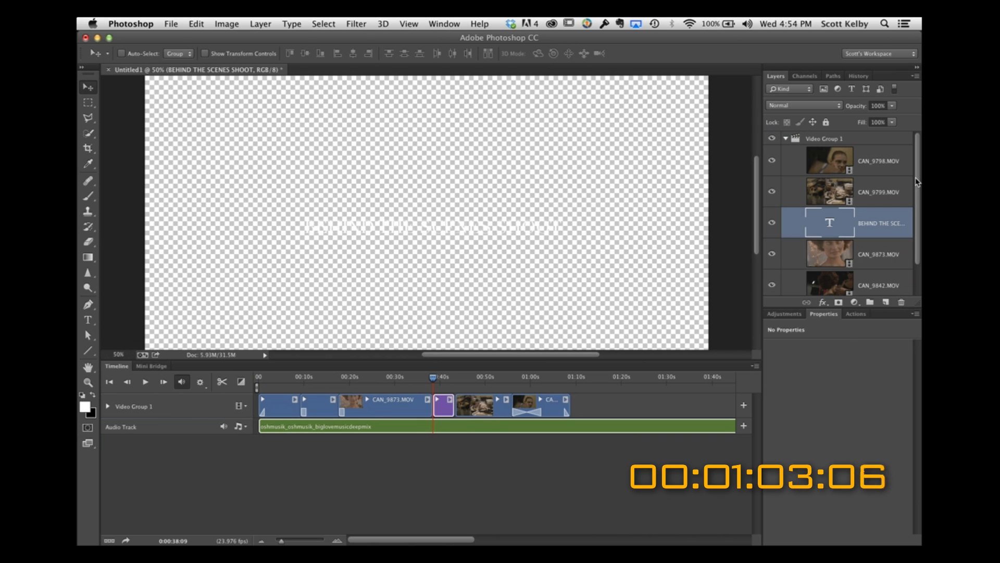
left_click_drag(878, 222, 869, 133)
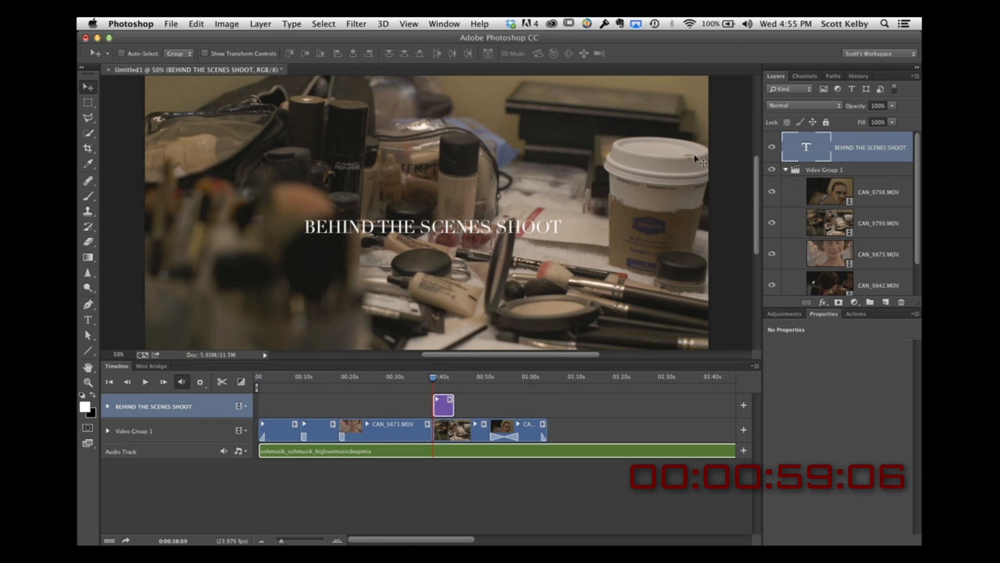
Step: Scale the title text up to about 168% and reposition it in the lower part of the frame over the makeup table
left_click_drag(500, 239, 659, 237)
key("super+t")
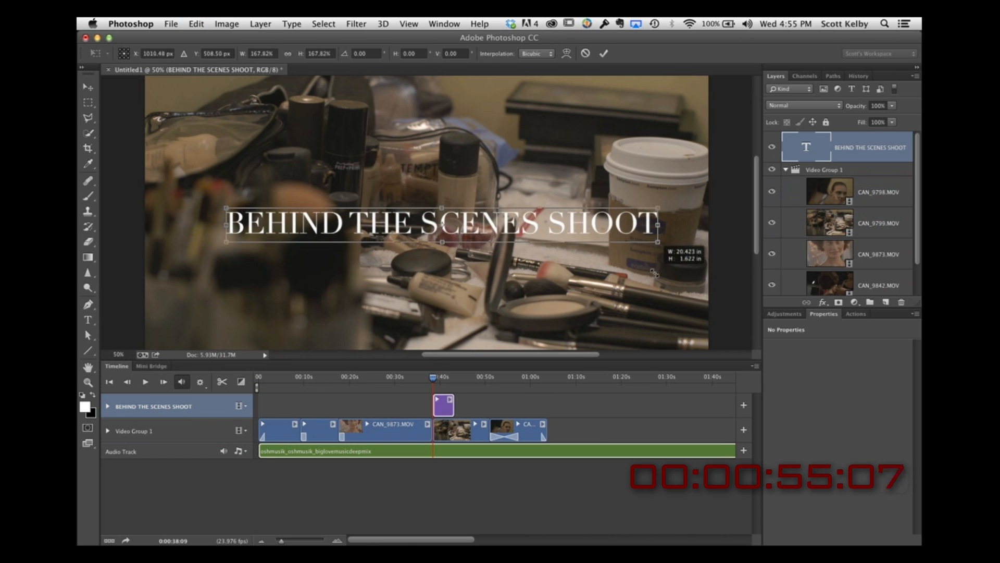
key("Return")
left_click_drag(592, 240, 580, 299)
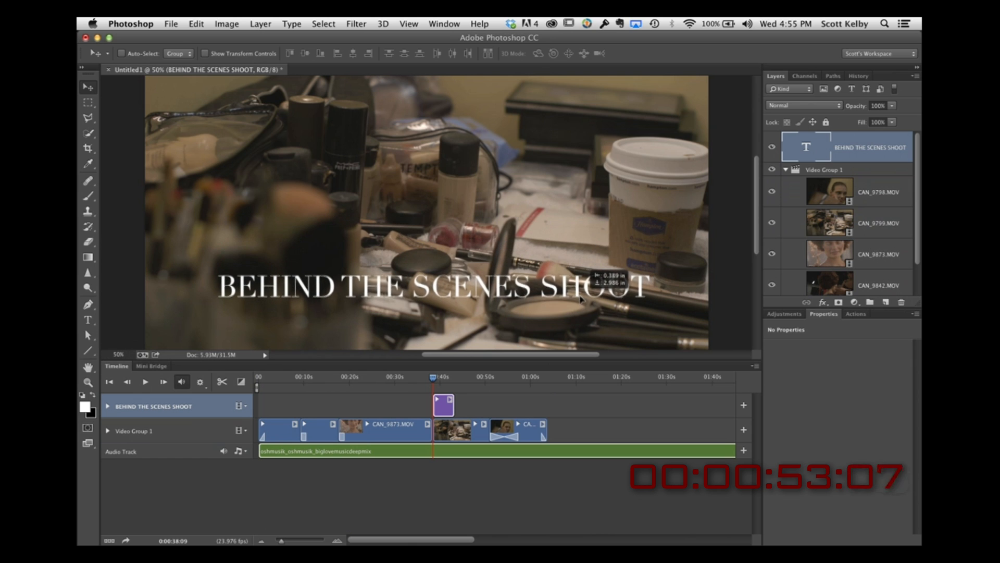
left_click_drag(579, 299, 574, 278)
Step: Move the title clip earlier to start at about 25 seconds, above CAN_9873, and set the playhead to about 20 seconds
left_click_drag(442, 414, 384, 413)
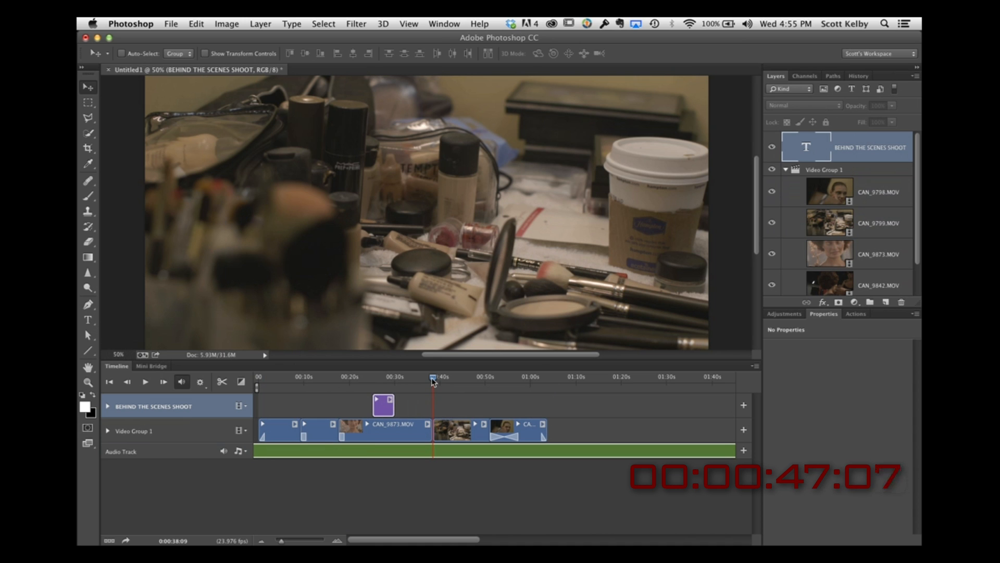
left_click_drag(432, 381, 358, 382)
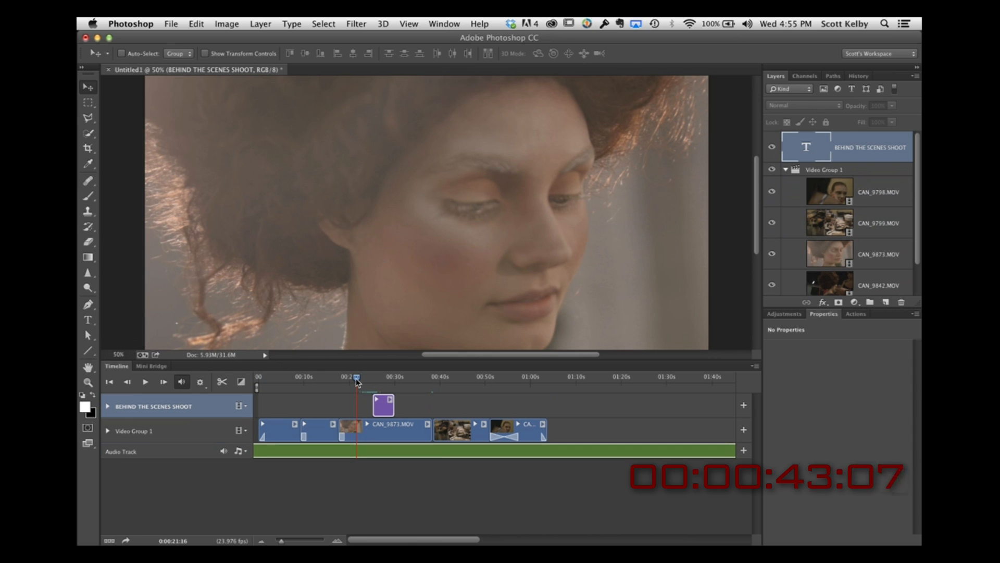
mouse_move(358, 382)
left_mouse_down()
mouse_move(385, 382)
mouse_move(350, 382)
left_mouse_up()
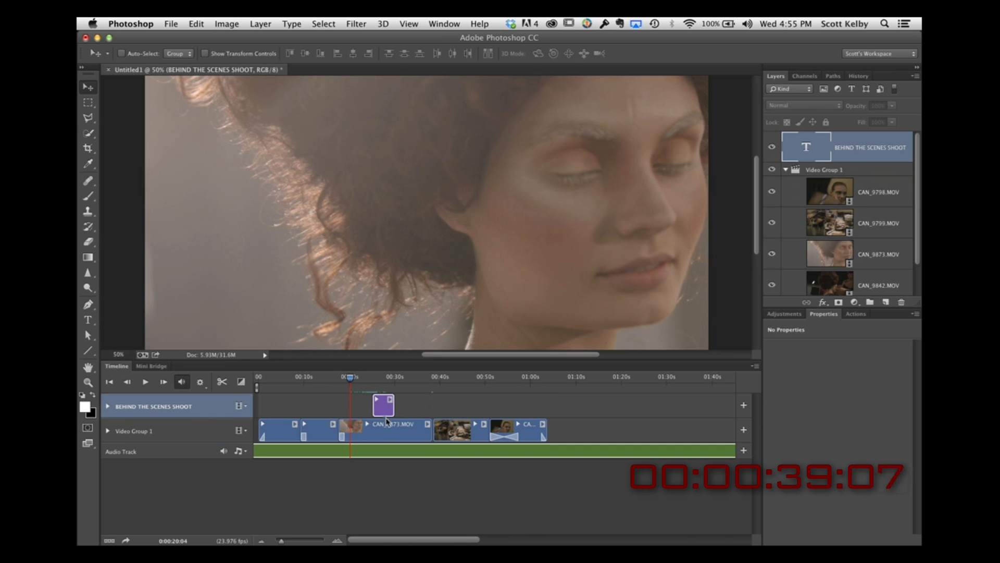
Step: Add a Black & White adjustment layer with the Default preset to the CAN_9873 clip and preview a few seconds of it
left_click(394, 432)
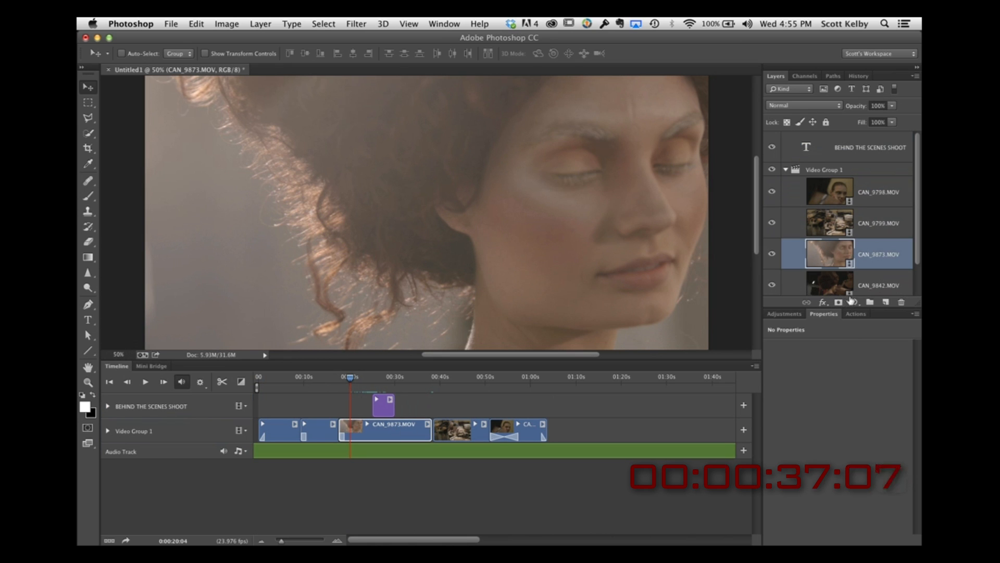
left_click(854, 302)
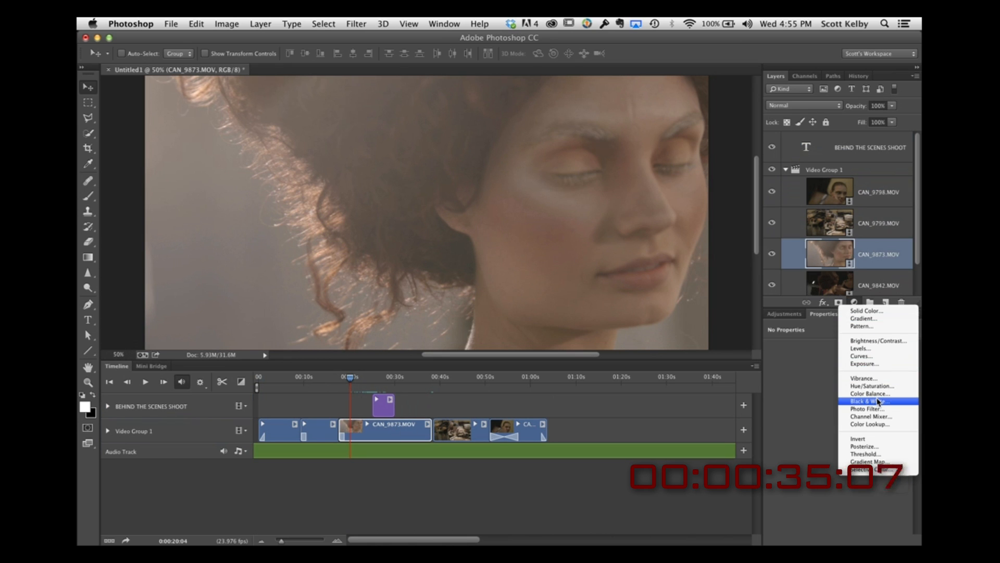
left_click(880, 402)
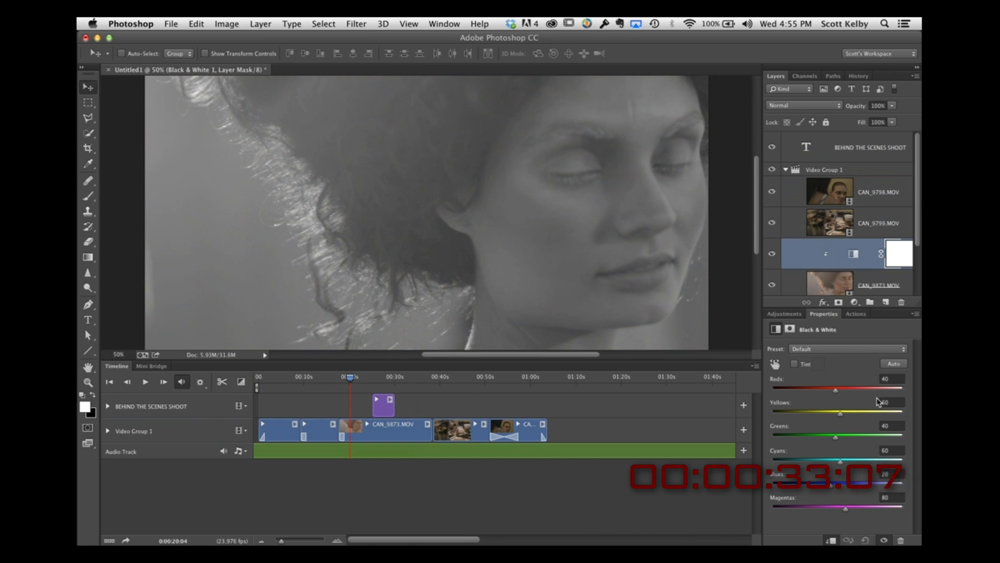
key("space")
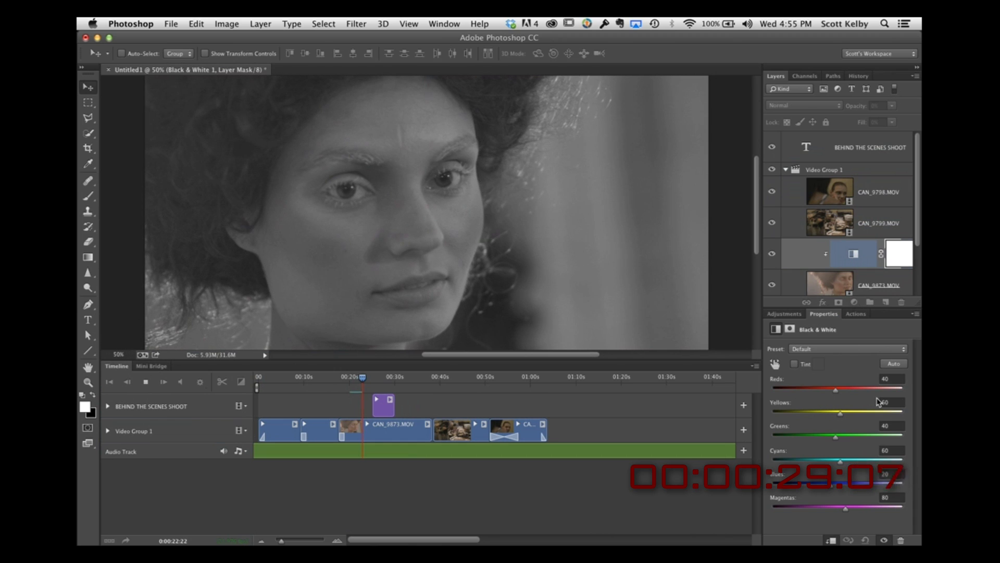
key("space")
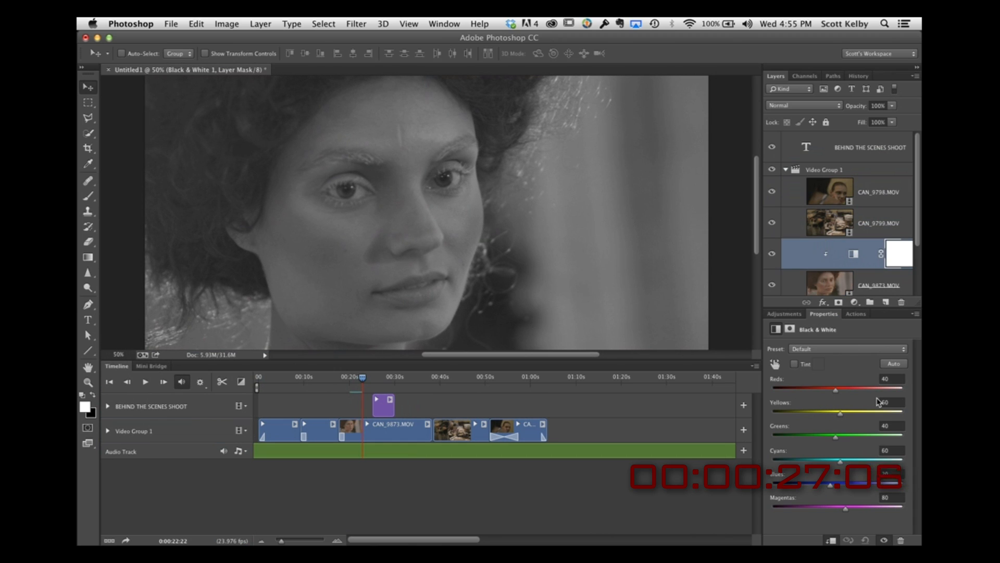